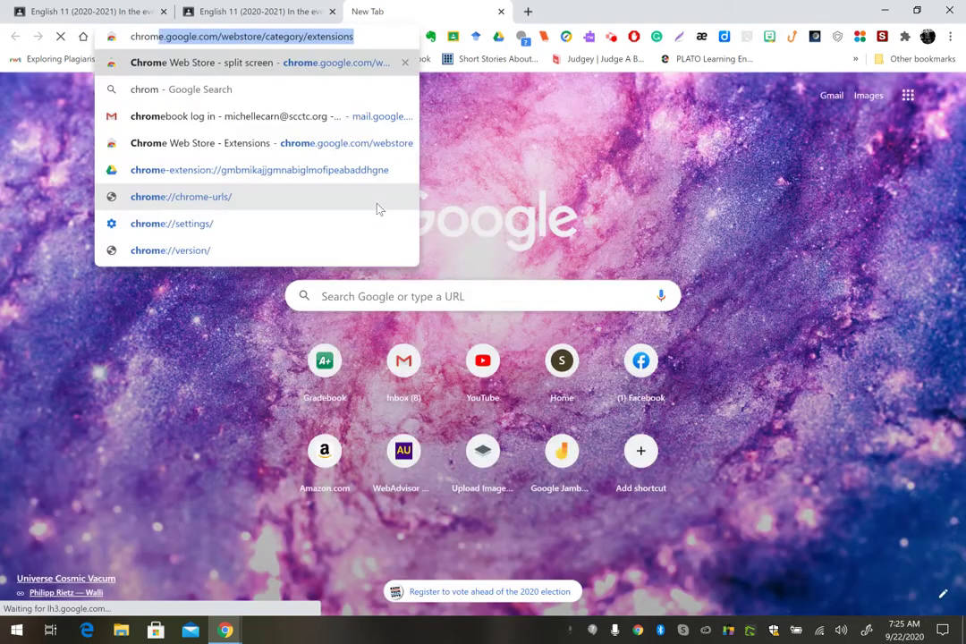
# Step: Search Google for 'chrome web store' in a new tab
pyautogui.write('e web store')
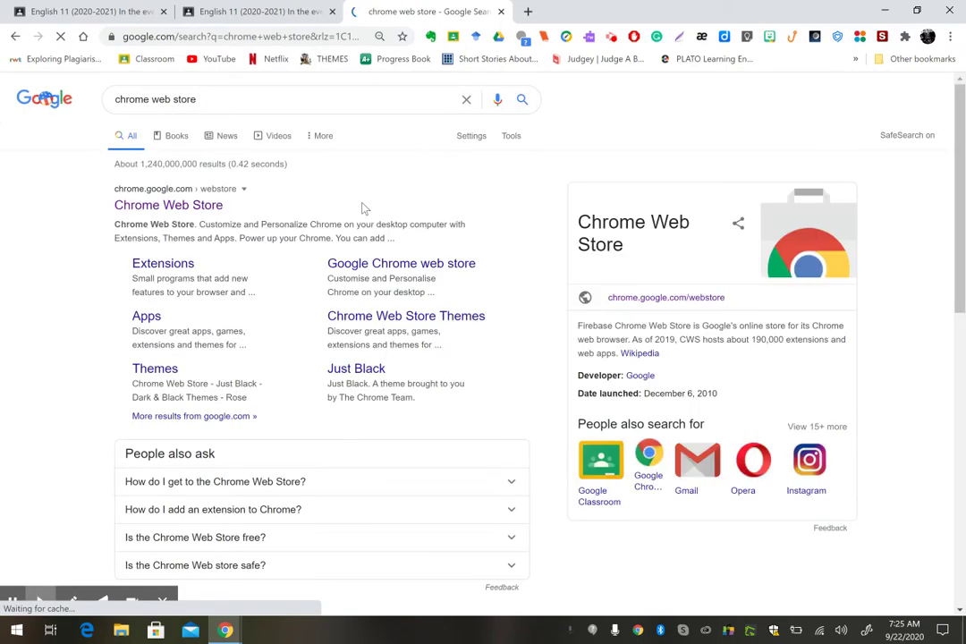
# Step: Search the Chrome Web Store for 'kami' and open the Kami Extension - PDF and Document Annotation page
pyautogui.click(167, 213)
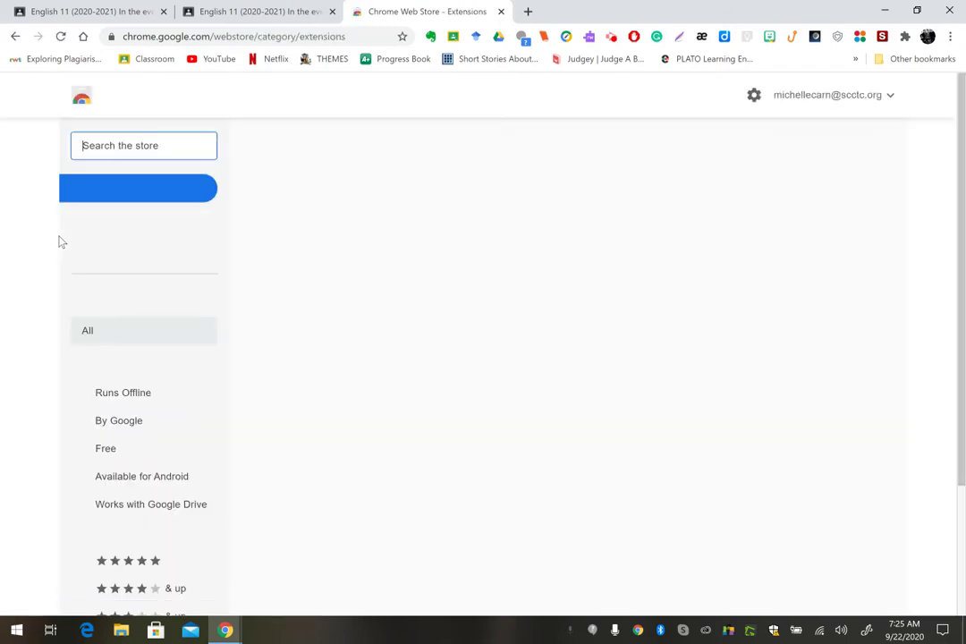
pyautogui.click(102, 144)
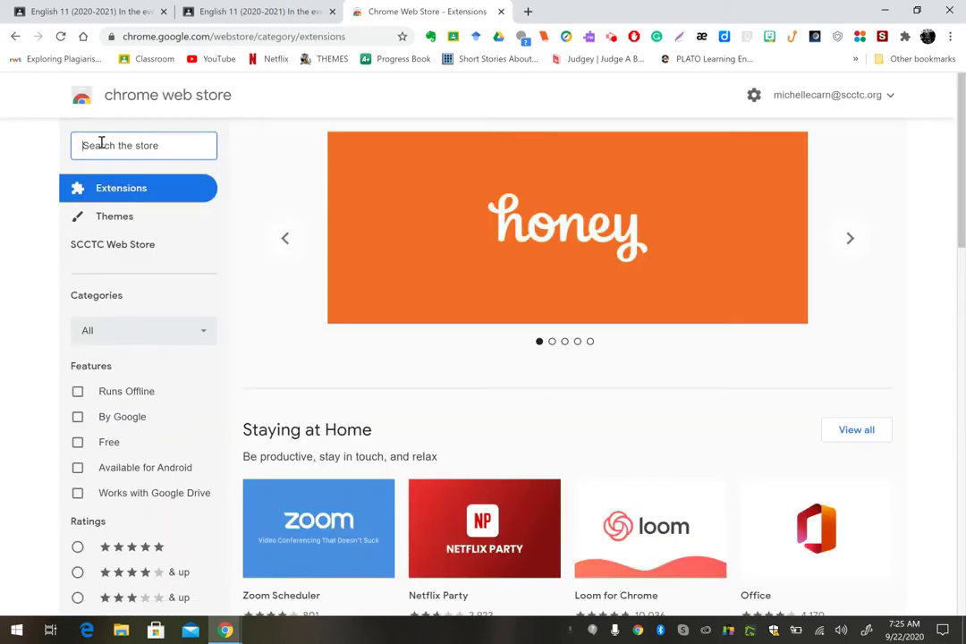
pyautogui.write('k')
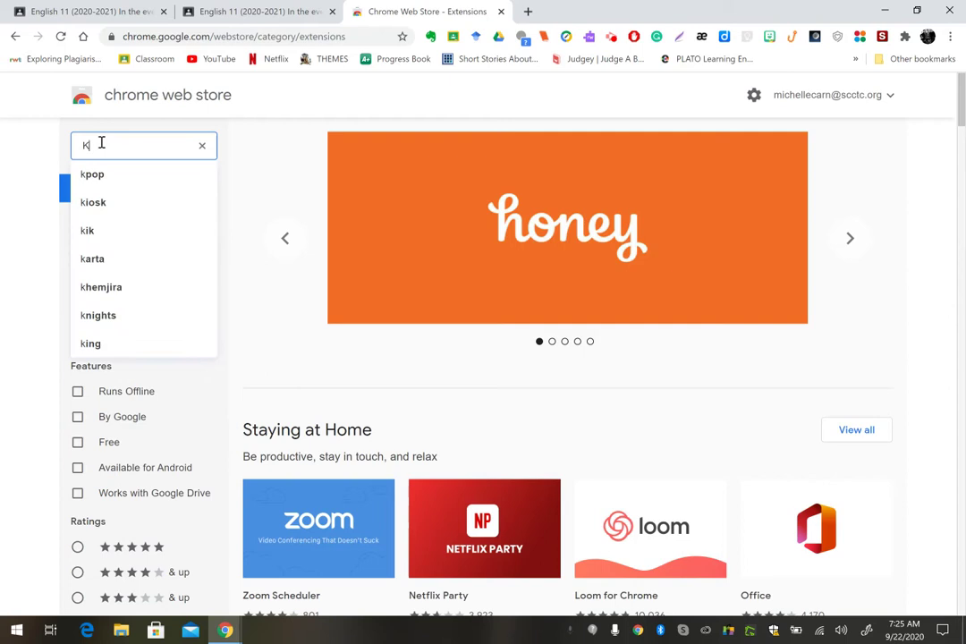
pyautogui.write('ami')
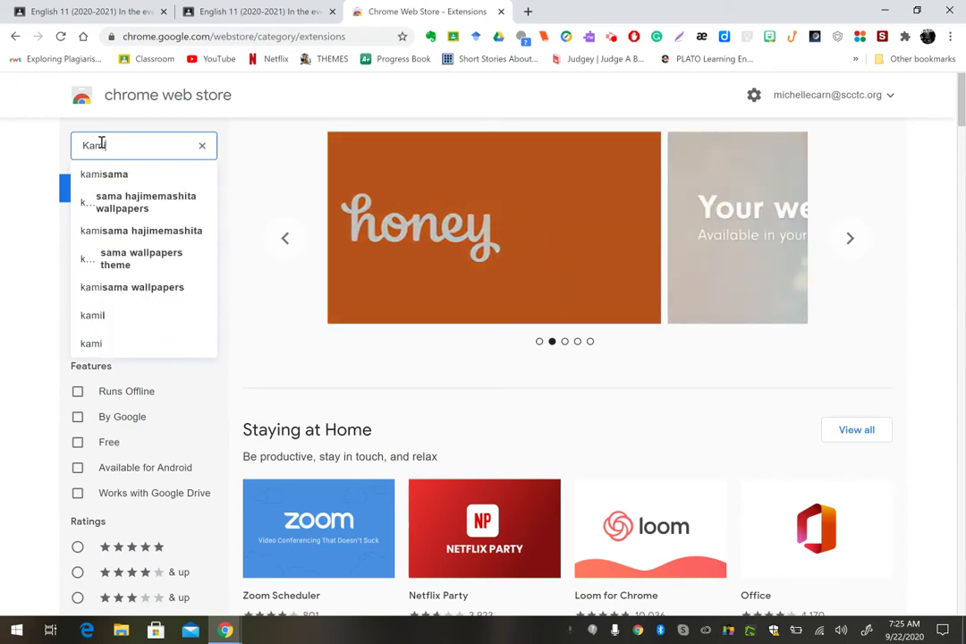
pyautogui.press('Return')
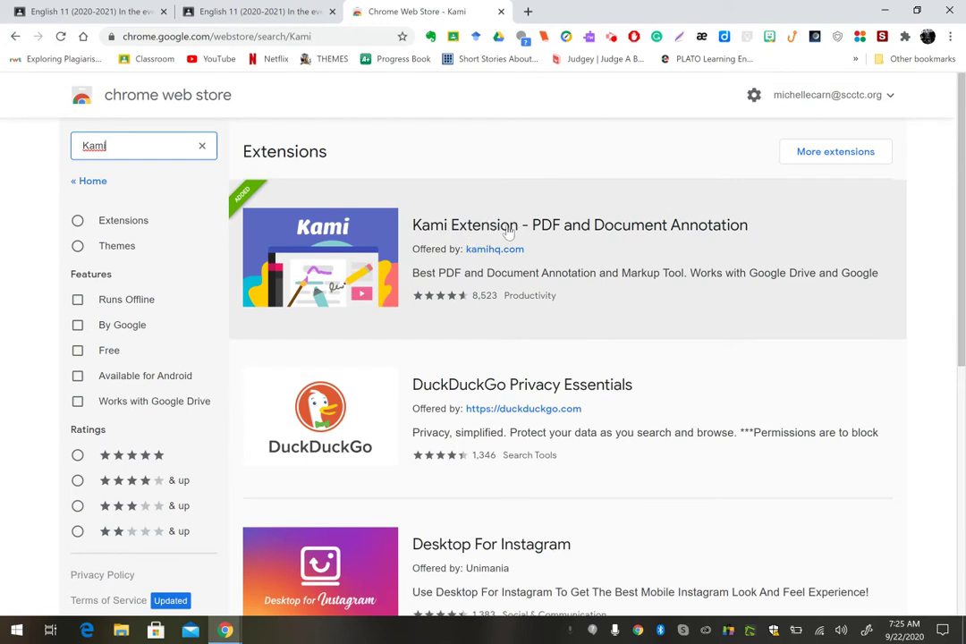
pyautogui.click(621, 240)
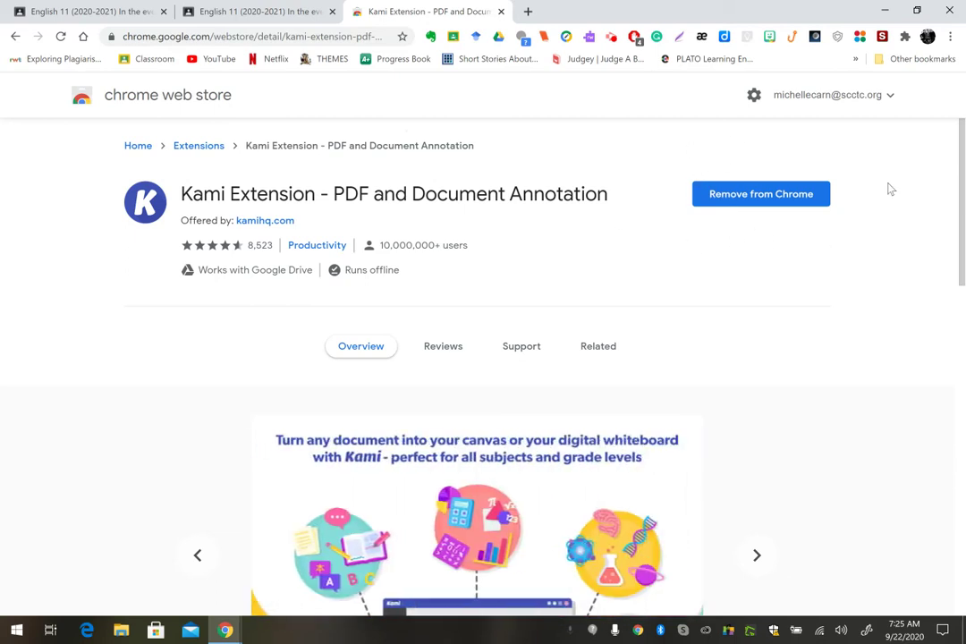
# Step: Pin Kami Extension to the Chrome toolbar from the Extensions menu
pyautogui.click(905, 36)
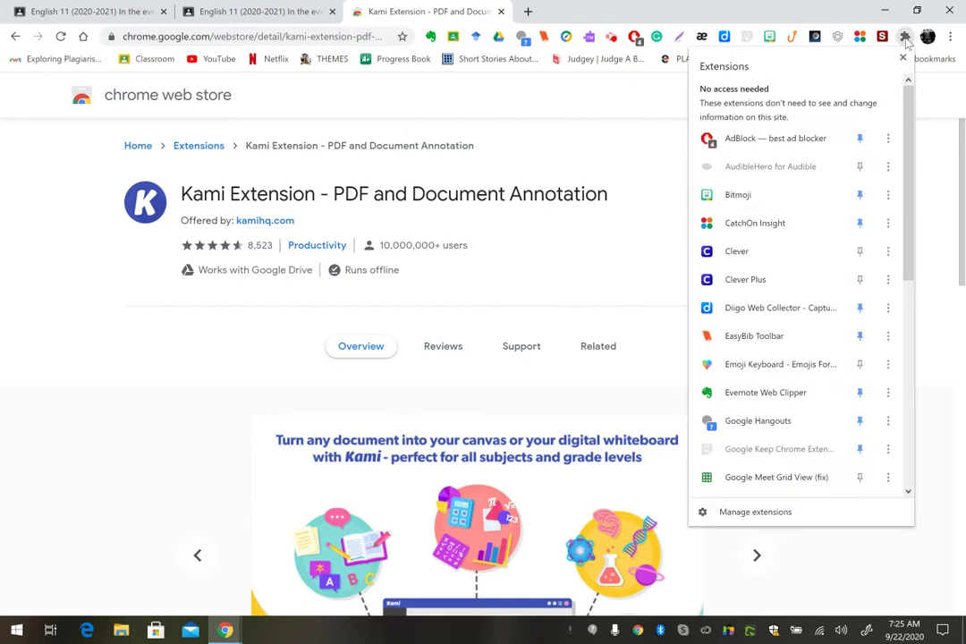
pyautogui.moveTo(908, 176); pyautogui.dragTo(914, 280)
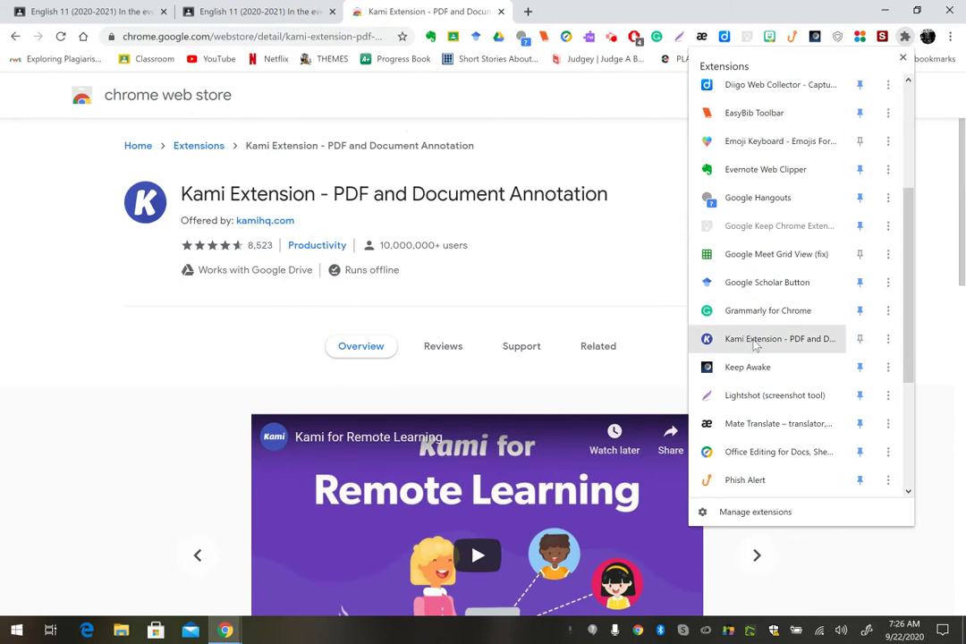
pyautogui.click(860, 340)
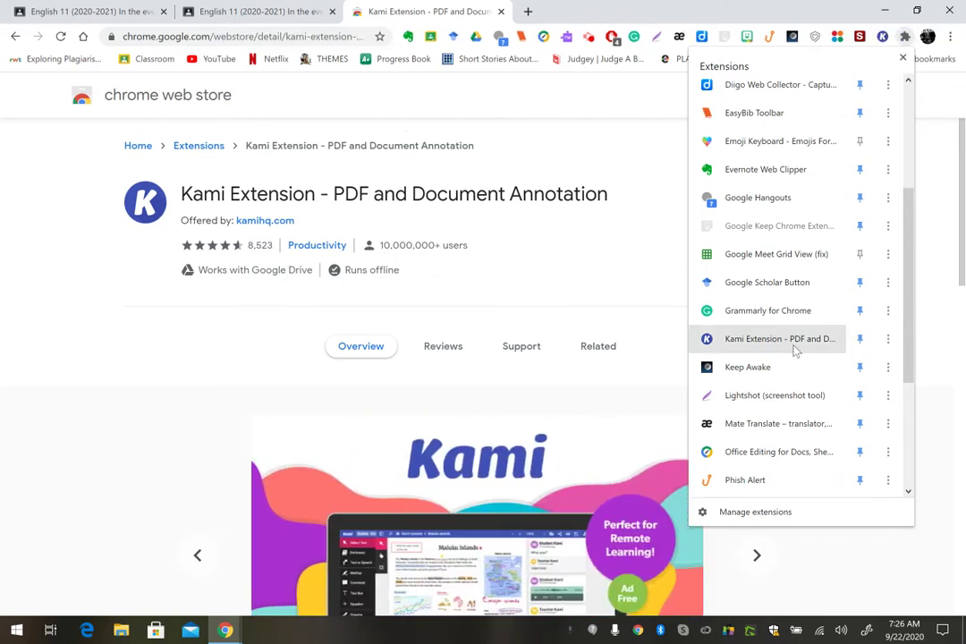
pyautogui.click(634, 254)
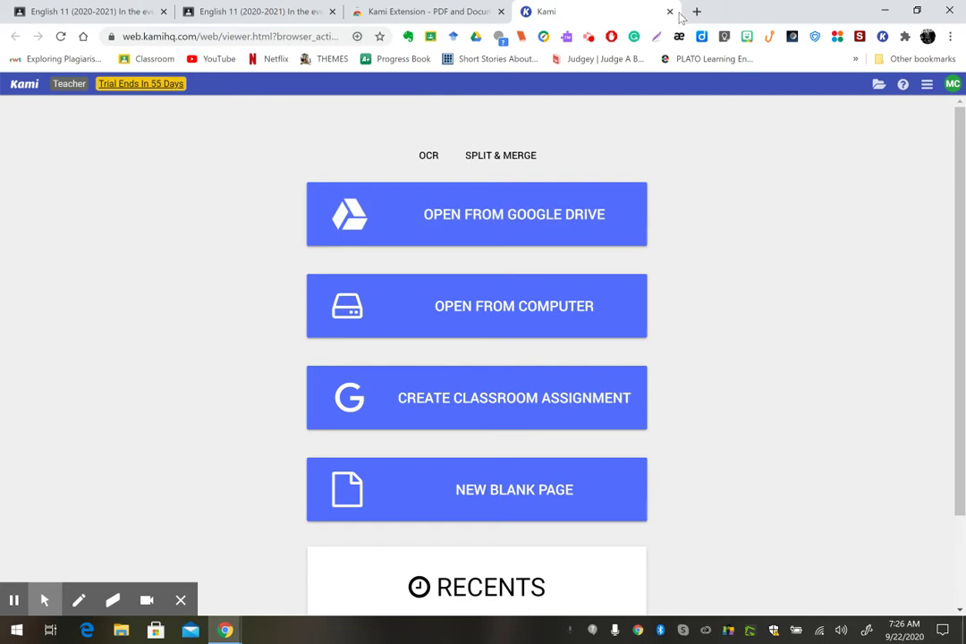
# Step: Close the Kami and web store tabs and open the Read and Annotate: 'The Landlady' assignment
pyautogui.click(670, 11)
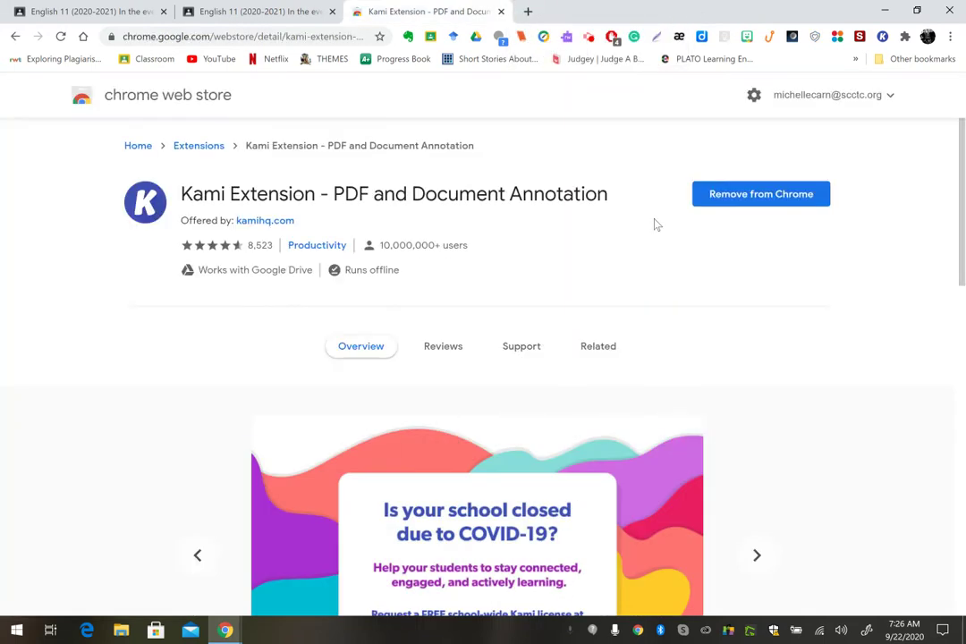
pyautogui.click(502, 11)
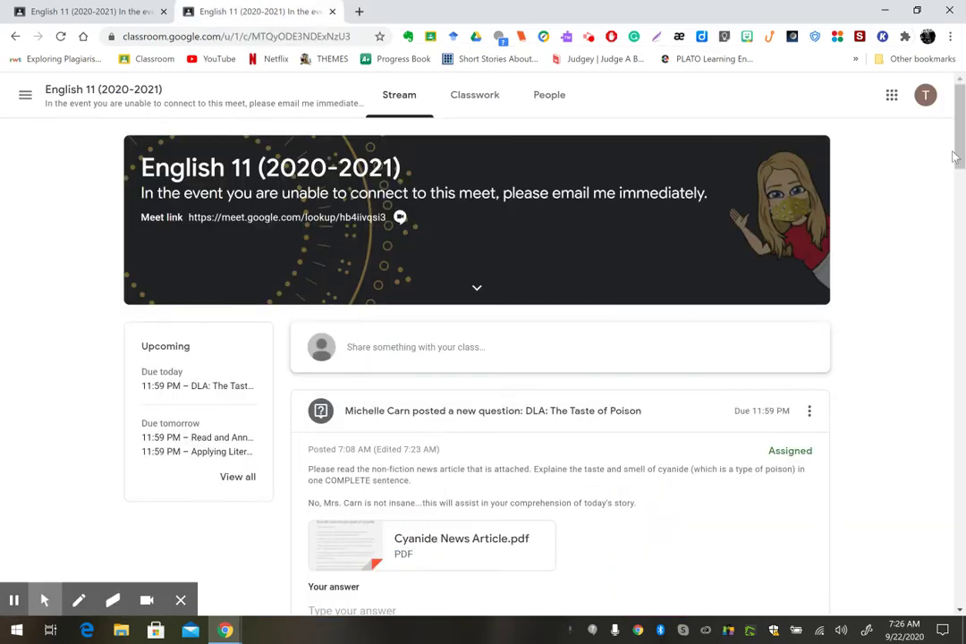
pyautogui.moveTo(960, 146); pyautogui.dragTo(962, 264)
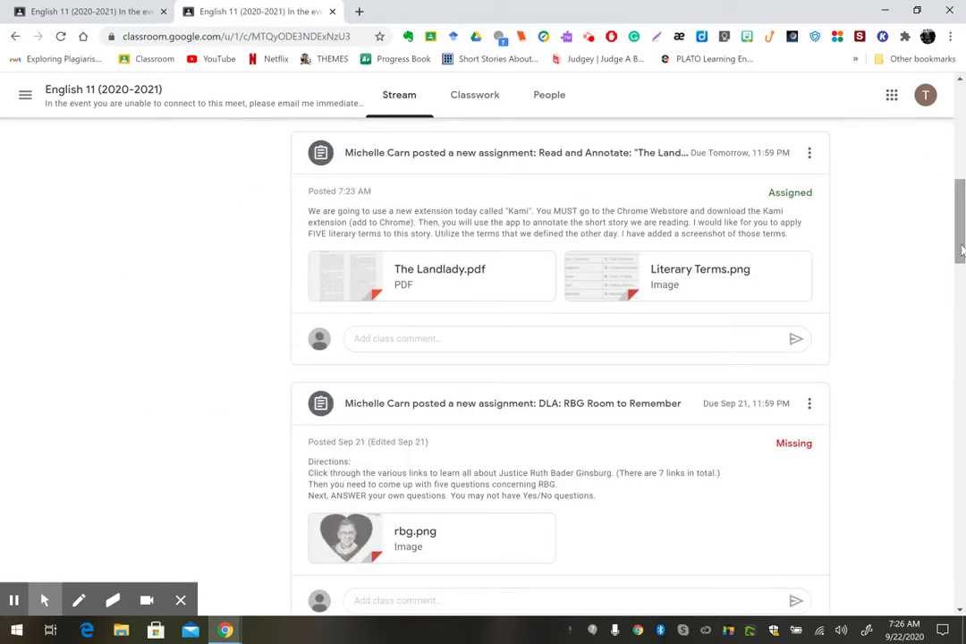
pyautogui.click(550, 155)
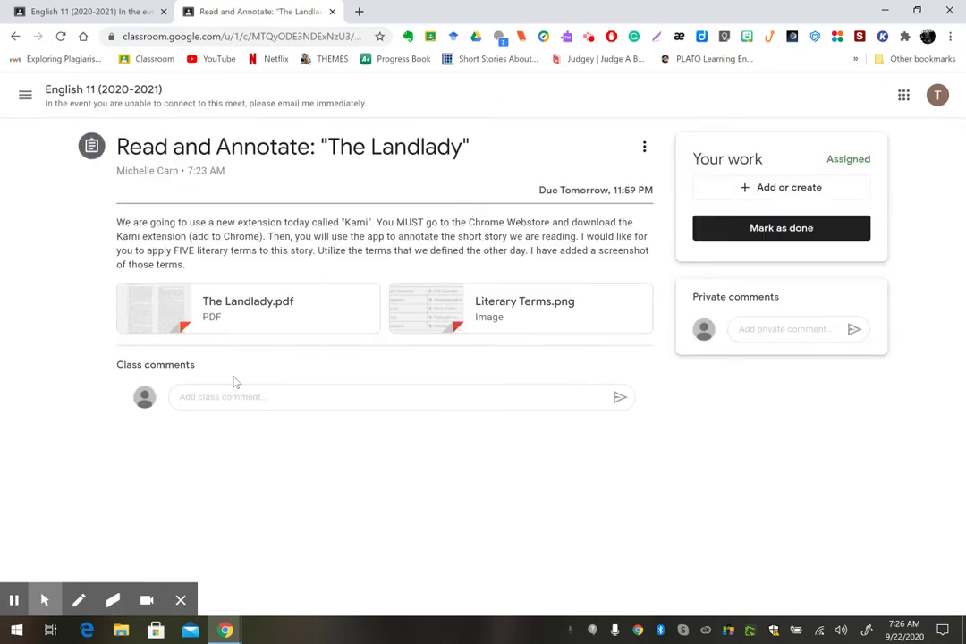
# Step: Open The Landlady.pdf with Kami, allowing Google Drive access for the student account
pyautogui.click(179, 311)
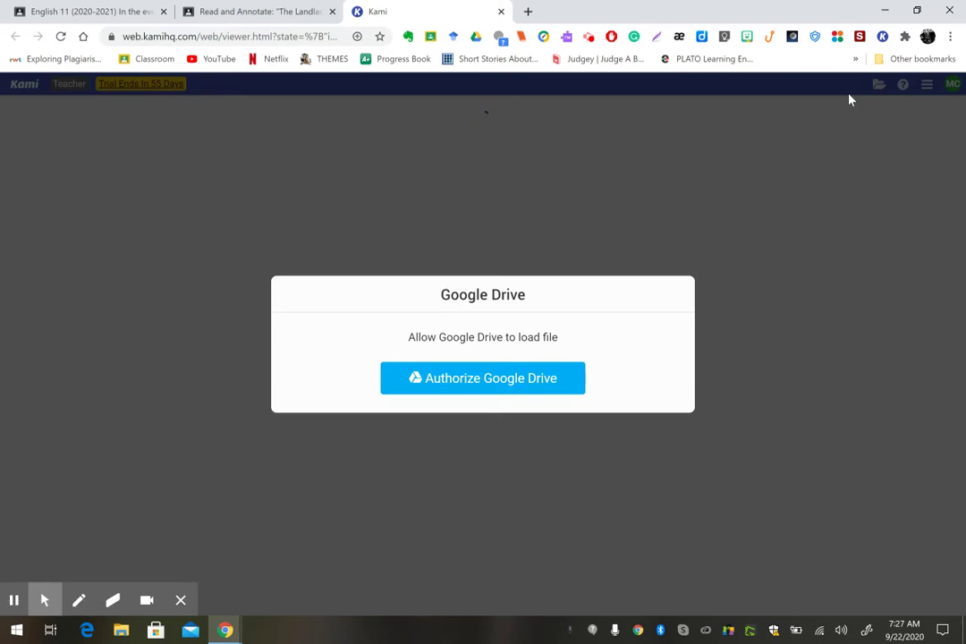
pyautogui.click(492, 382)
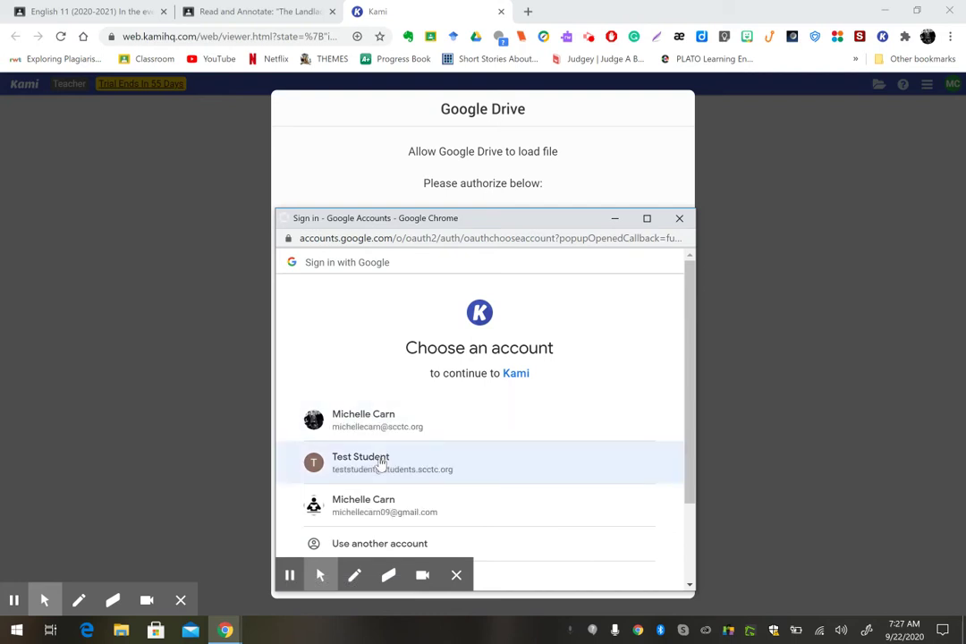
pyautogui.click(444, 472)
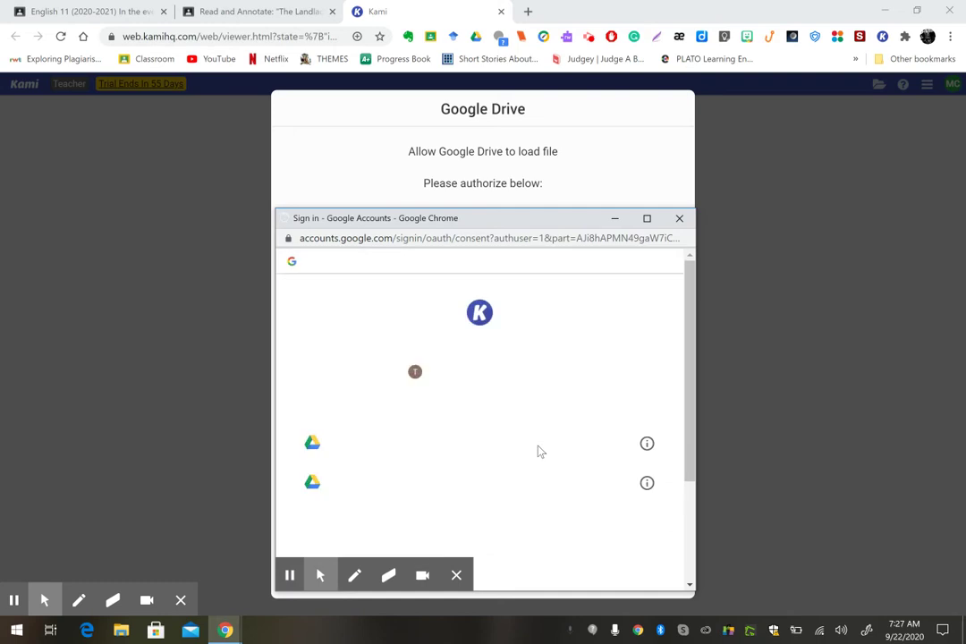
pyautogui.moveTo(690, 386); pyautogui.dragTo(691, 486)
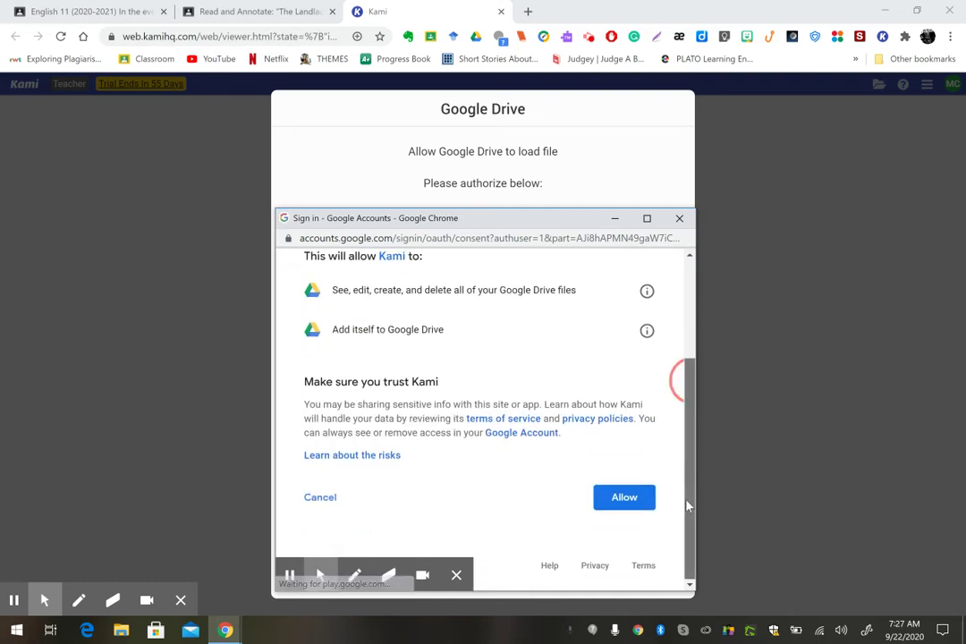
pyautogui.click(620, 496)
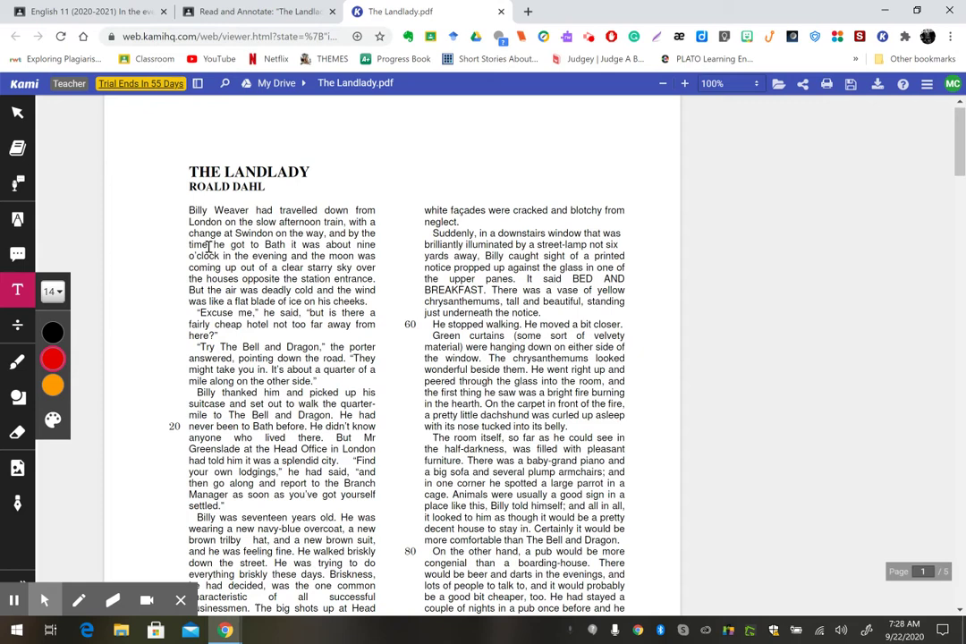
# Step: Select 'Billy Weaver', switch to the comment tool, and make an editable copy of the PDF
pyautogui.moveTo(191, 208); pyautogui.dragTo(248, 210)
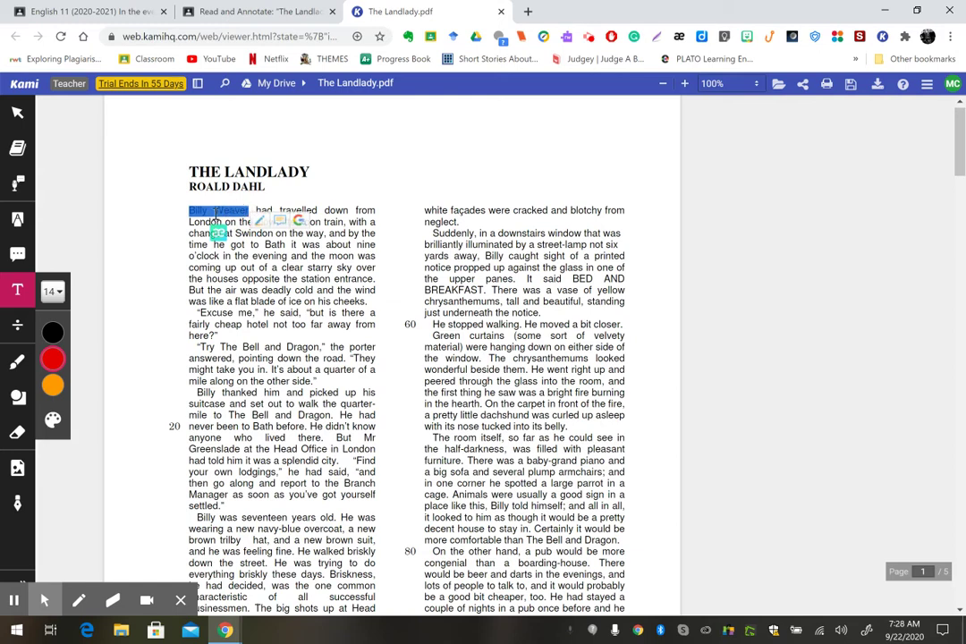
pyautogui.click(17, 254)
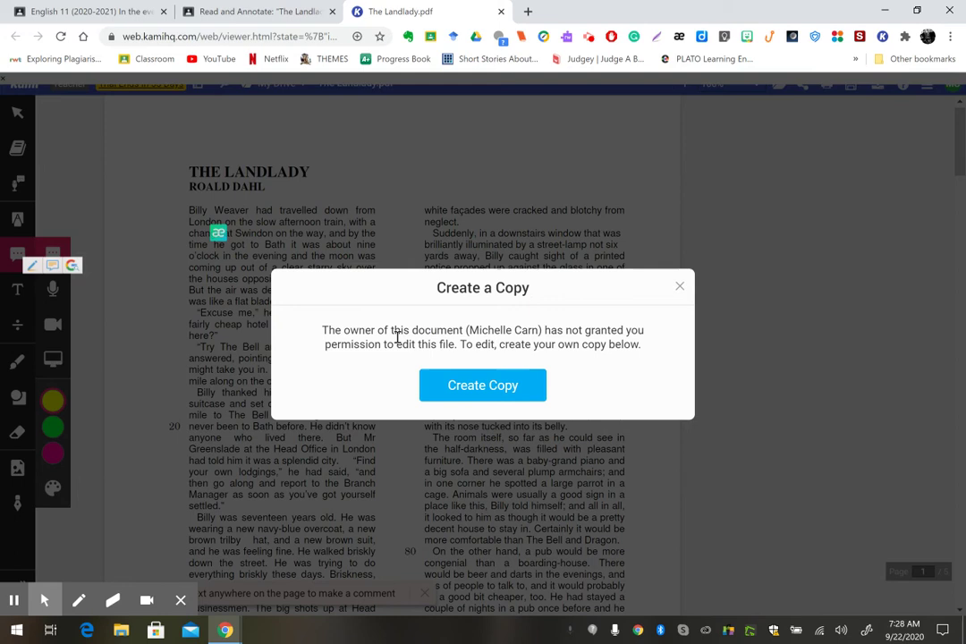
pyautogui.click(462, 388)
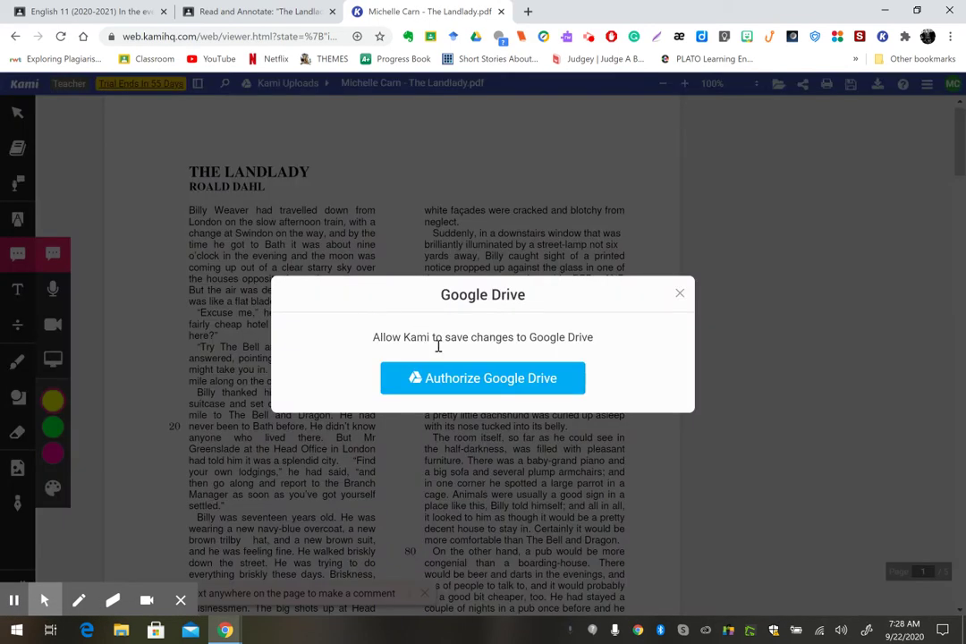
# Step: Authorize Kami to save to Google Drive with the student school account
pyautogui.click(451, 379)
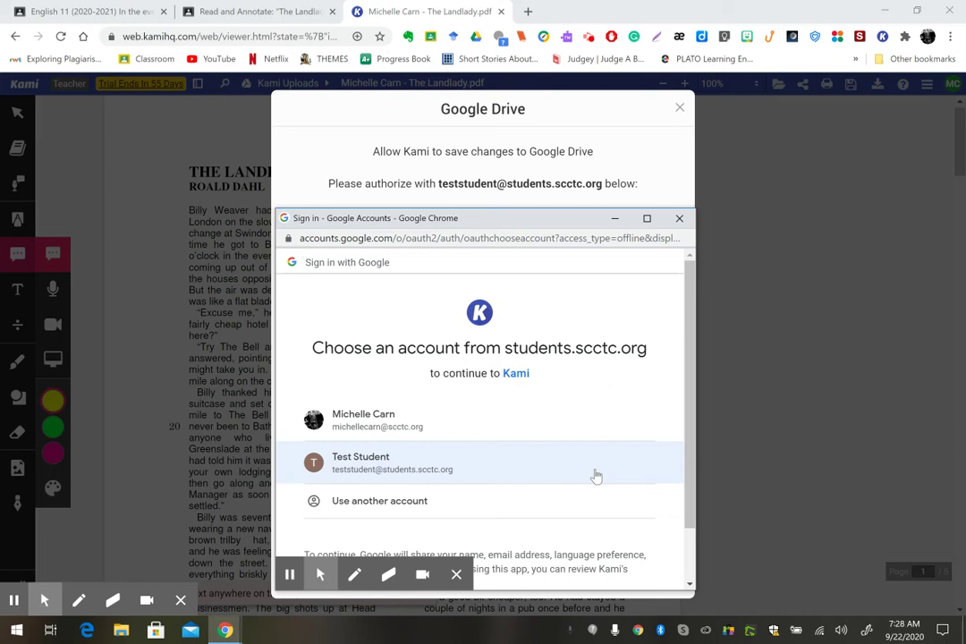
pyautogui.click(671, 452)
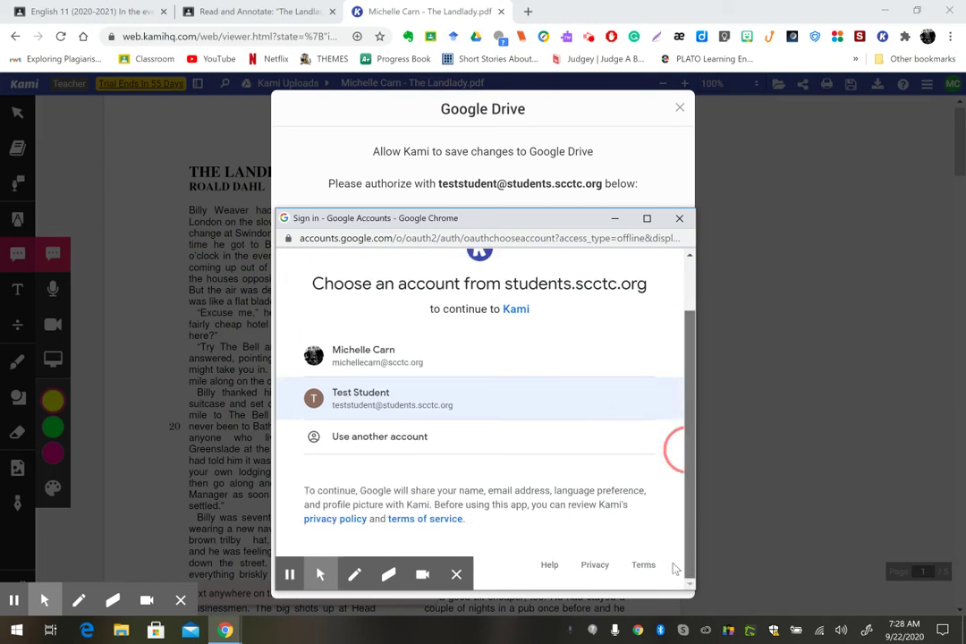
pyautogui.click(402, 393)
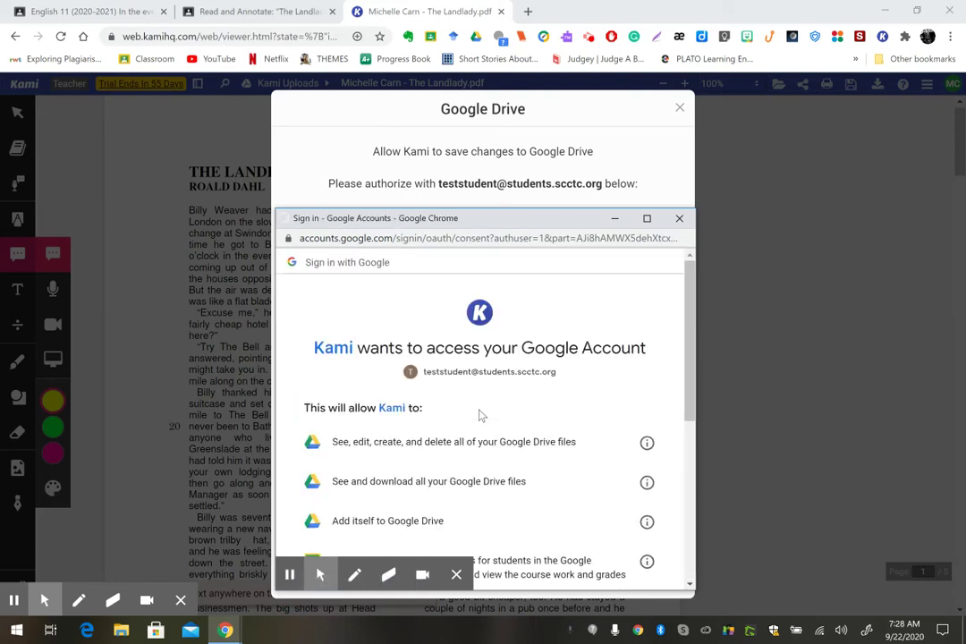
pyautogui.moveTo(685, 384); pyautogui.dragTo(680, 568)
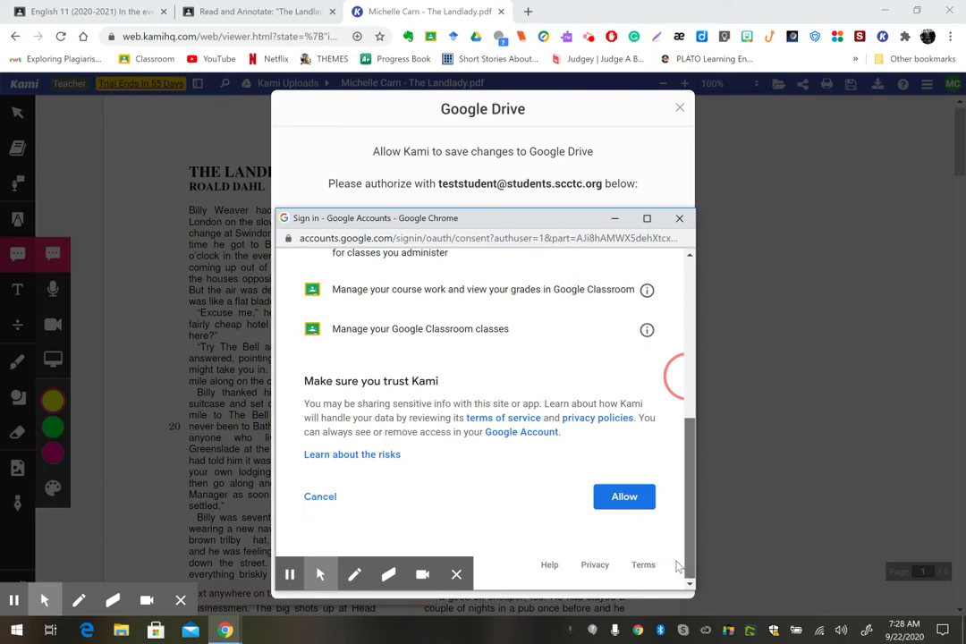
pyautogui.click(626, 498)
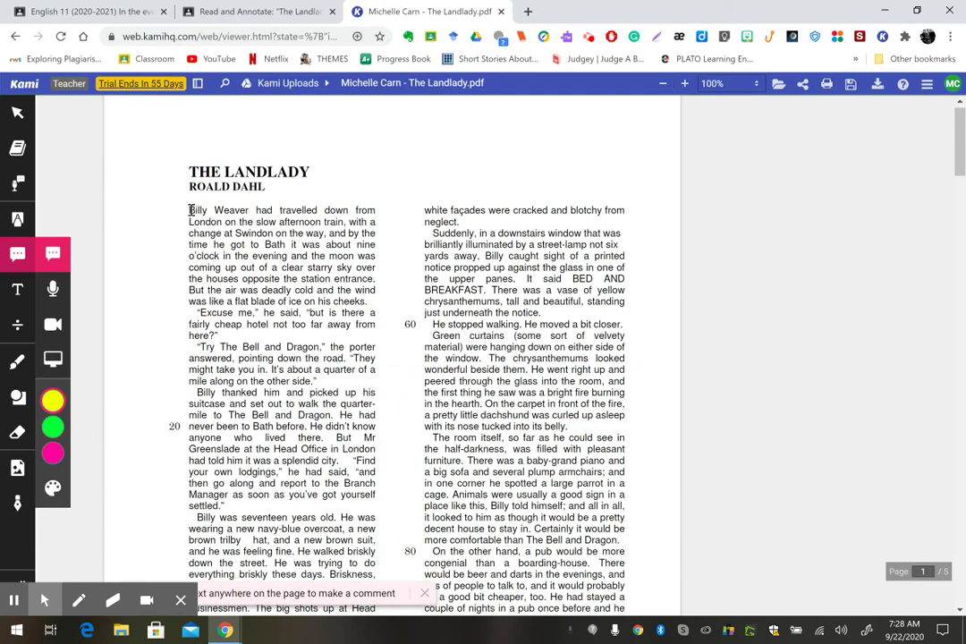
# Step: Comment on 'Billy Weaver': 'Billy Weaver is the protagonist of the story because he is our main character.'
pyautogui.moveTo(188, 211); pyautogui.dragTo(224, 215)
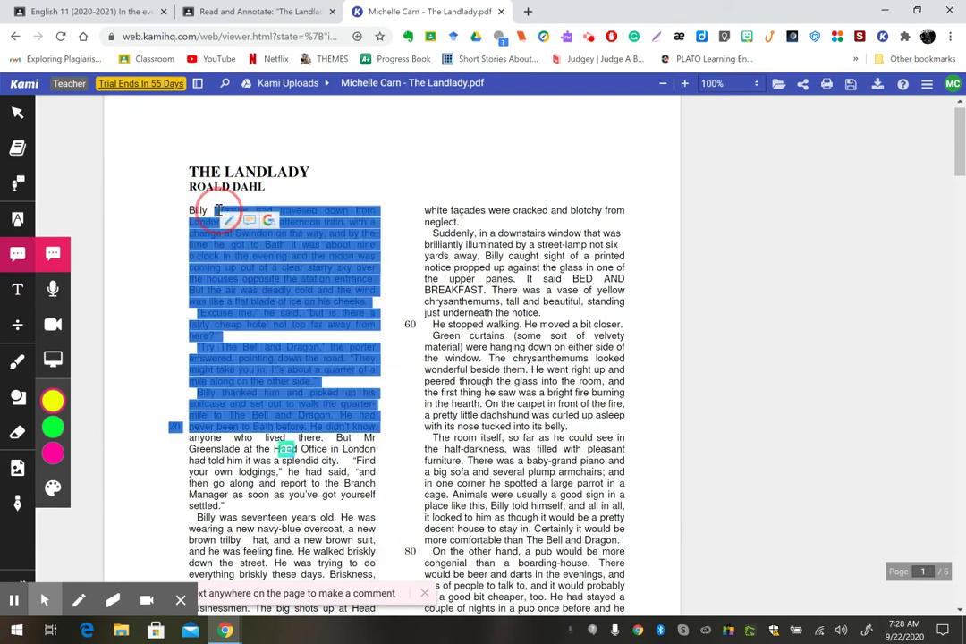
pyautogui.click(176, 217)
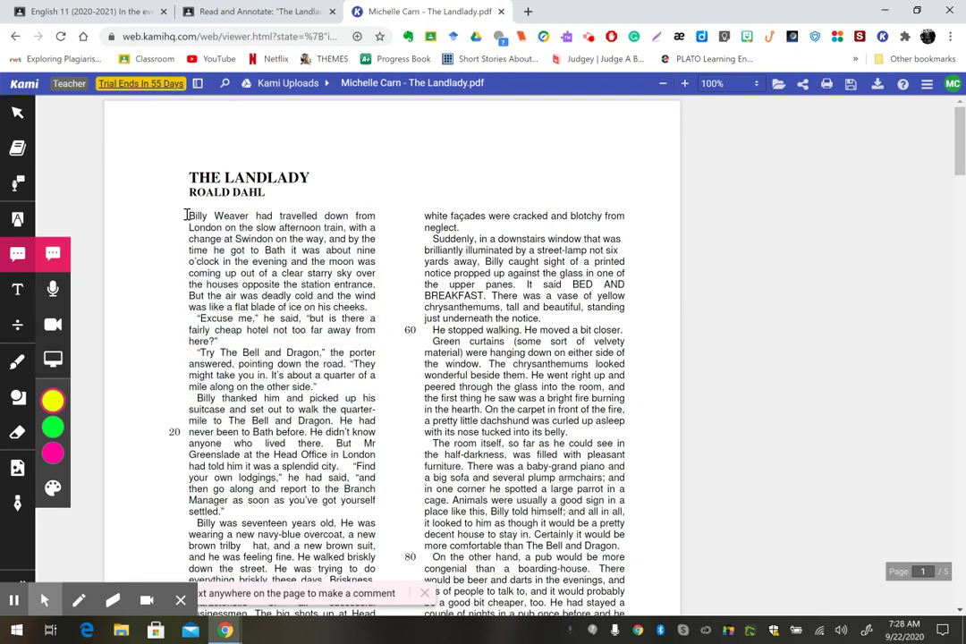
pyautogui.moveTo(201, 216); pyautogui.dragTo(225, 211)
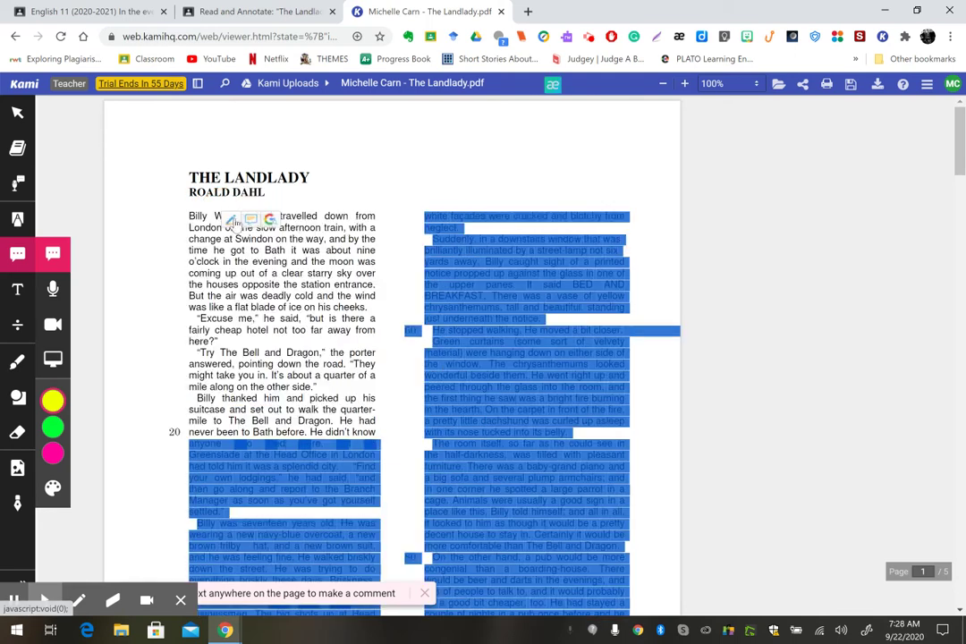
pyautogui.click(352, 189)
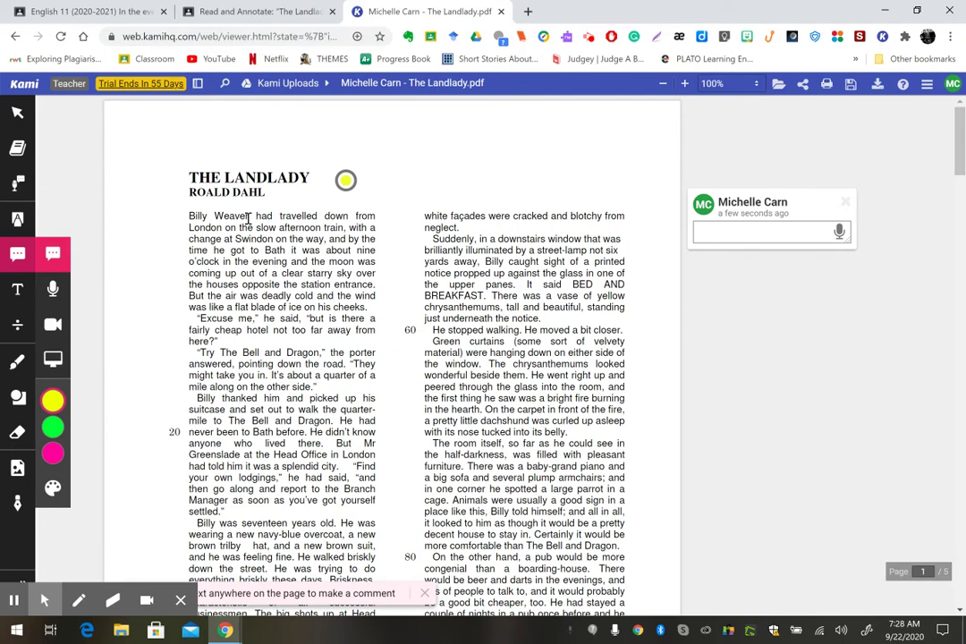
pyautogui.click(211, 218)
pyautogui.doubleClick(228, 215)
pyautogui.moveTo(190, 212); pyautogui.dragTo(192, 213)
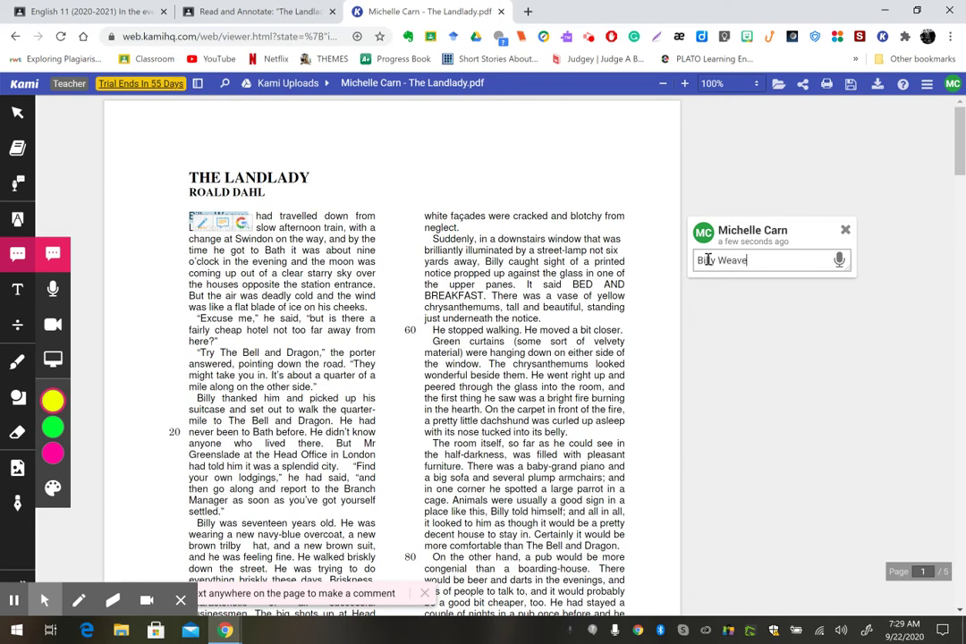
pyautogui.write('teh ')
pyautogui.write(' of the story because he is our')
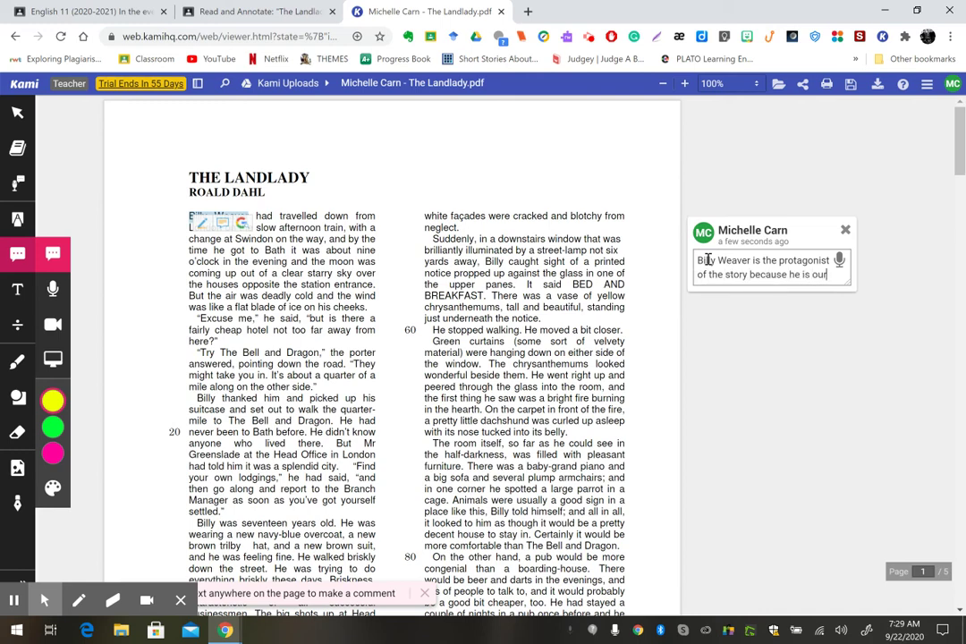
pyautogui.write(' main character.')
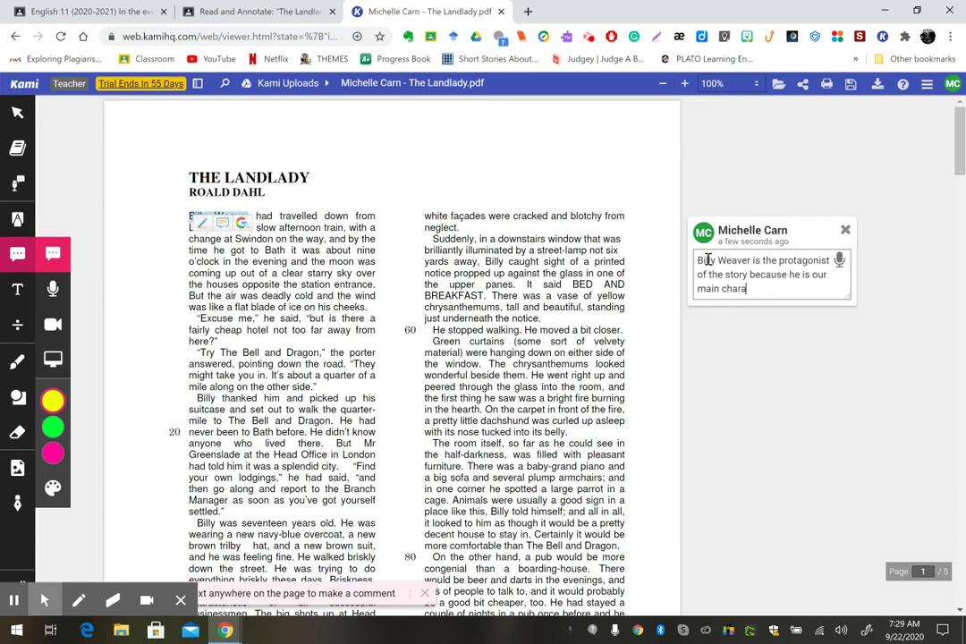
pyautogui.click(769, 367)
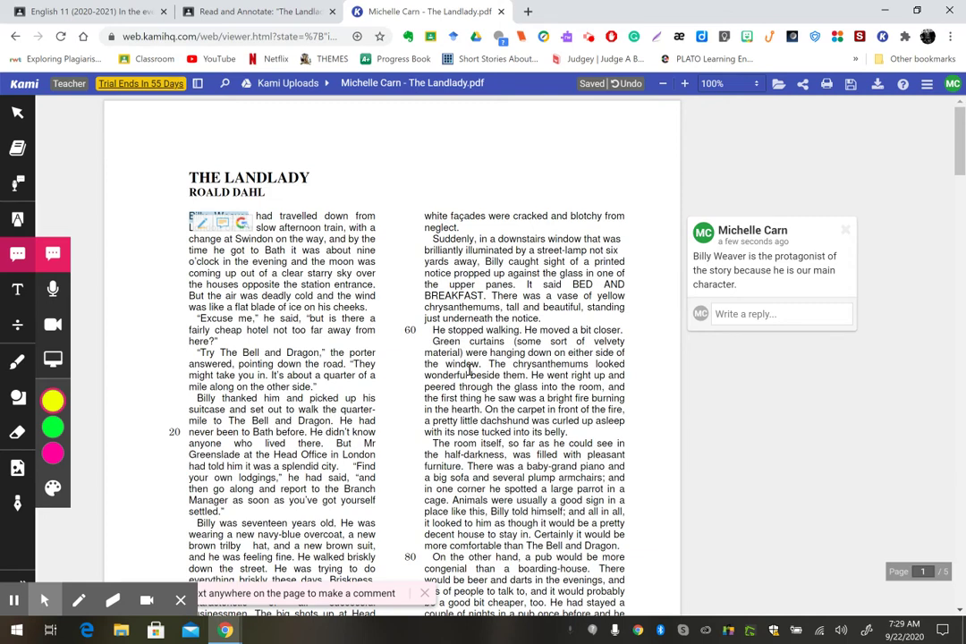
# Step: Return to the Classroom assignment, close the PDF preview, and view the Literary Terms image
pyautogui.click(260, 11)
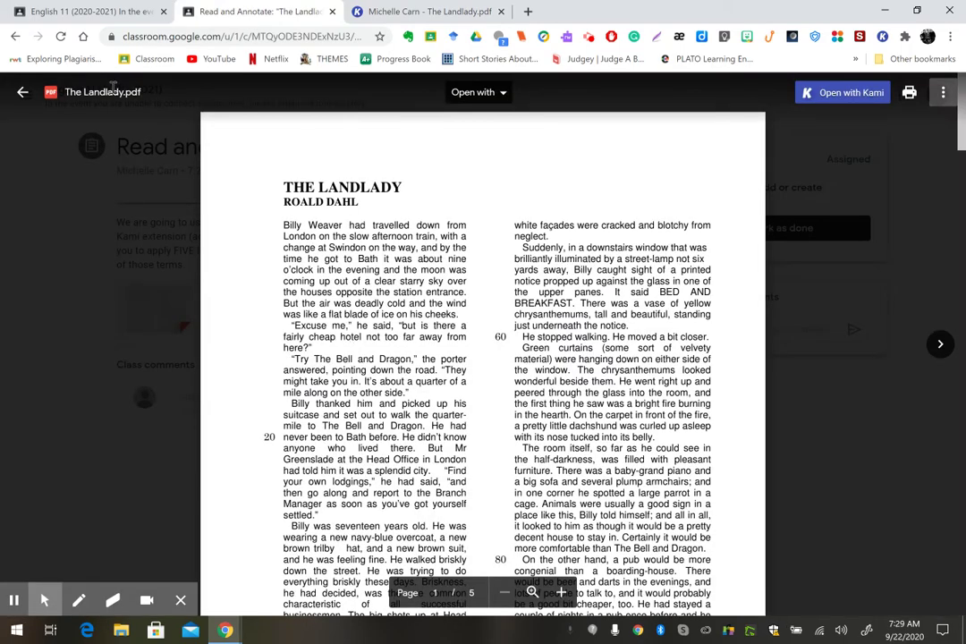
pyautogui.click(22, 94)
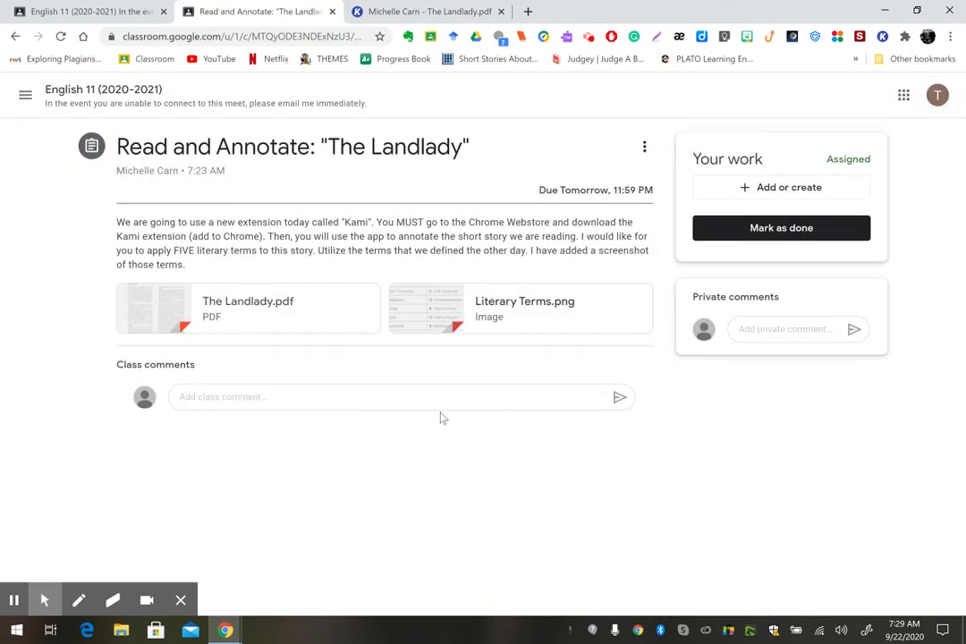
pyautogui.click(459, 315)
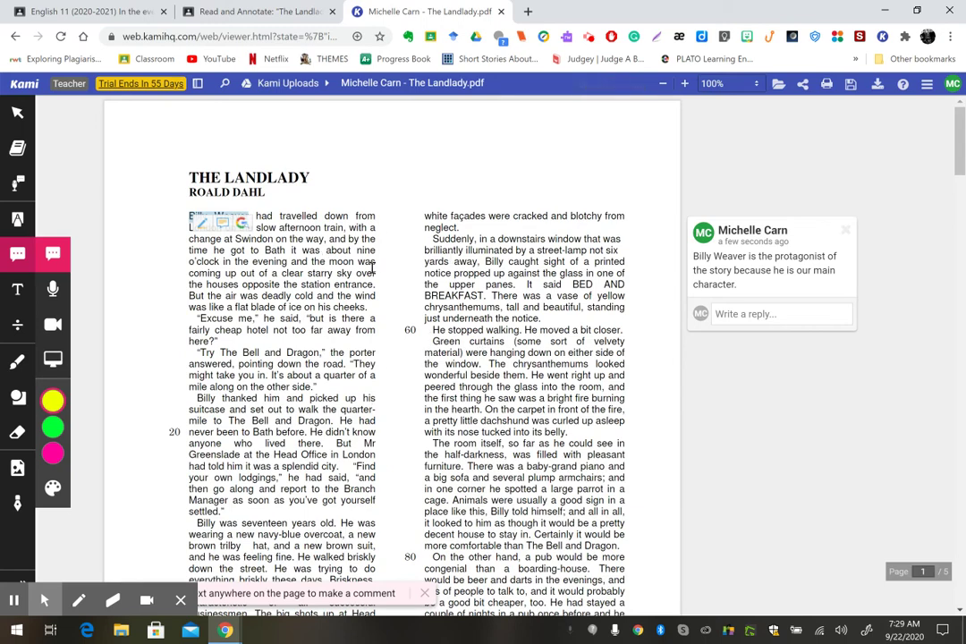
pyautogui.click(224, 13)
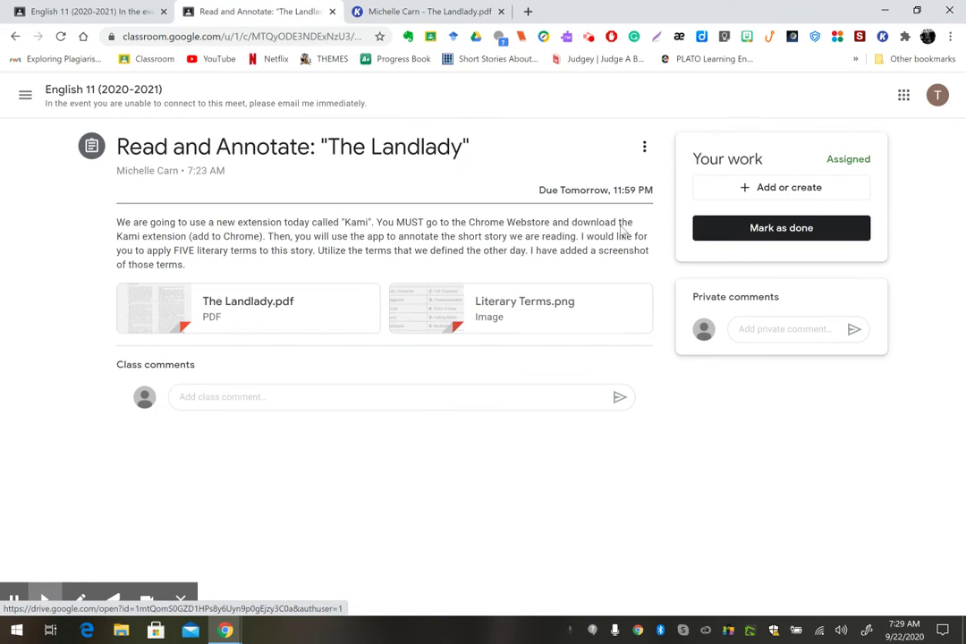
# Step: Attach the annotated Landlady PDF from Google Drive and turn in the assignment
pyautogui.click(754, 189)
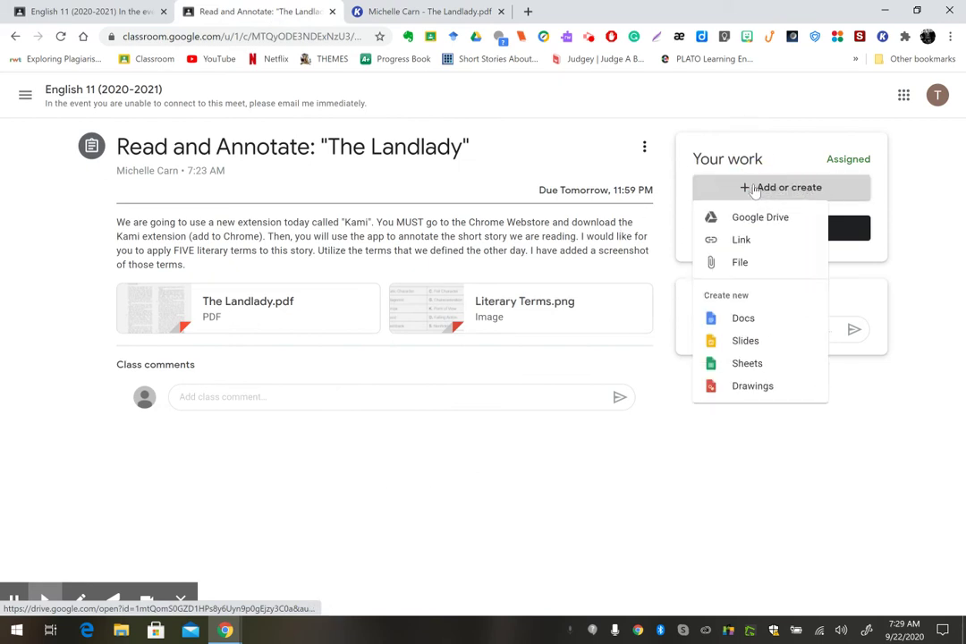
pyautogui.click(755, 220)
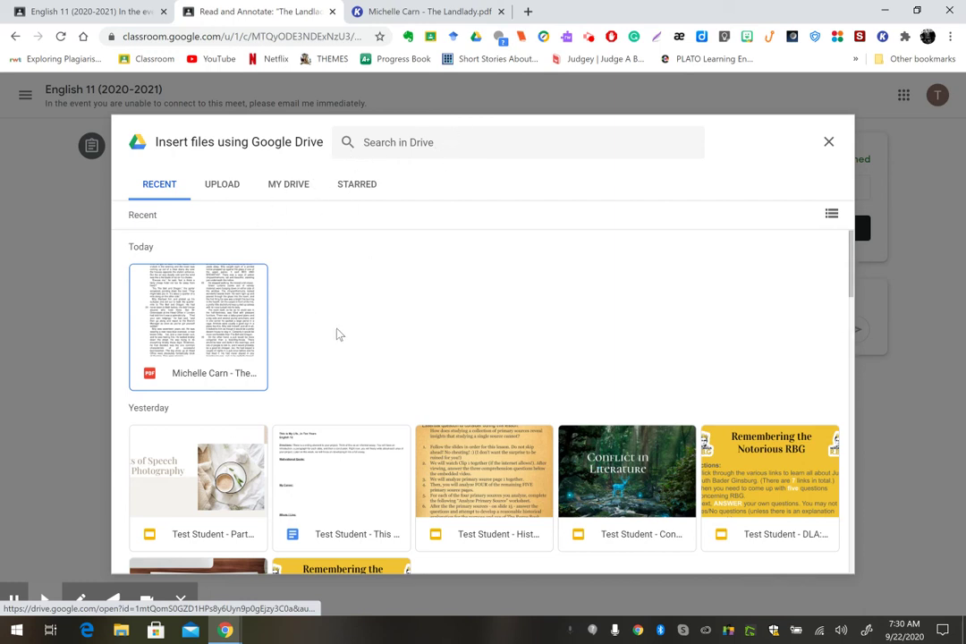
pyautogui.doubleClick(224, 336)
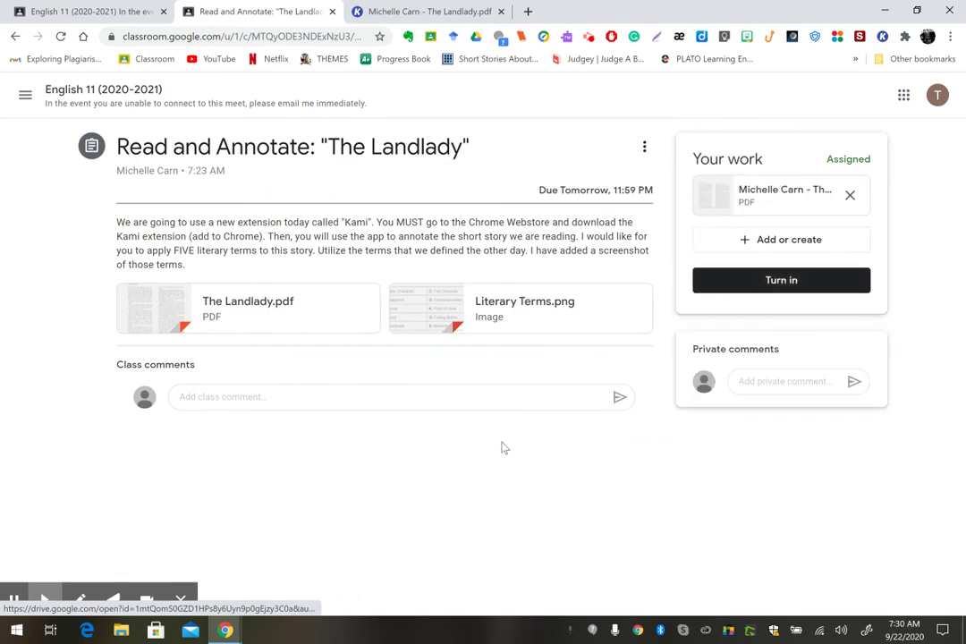
pyautogui.click(747, 284)
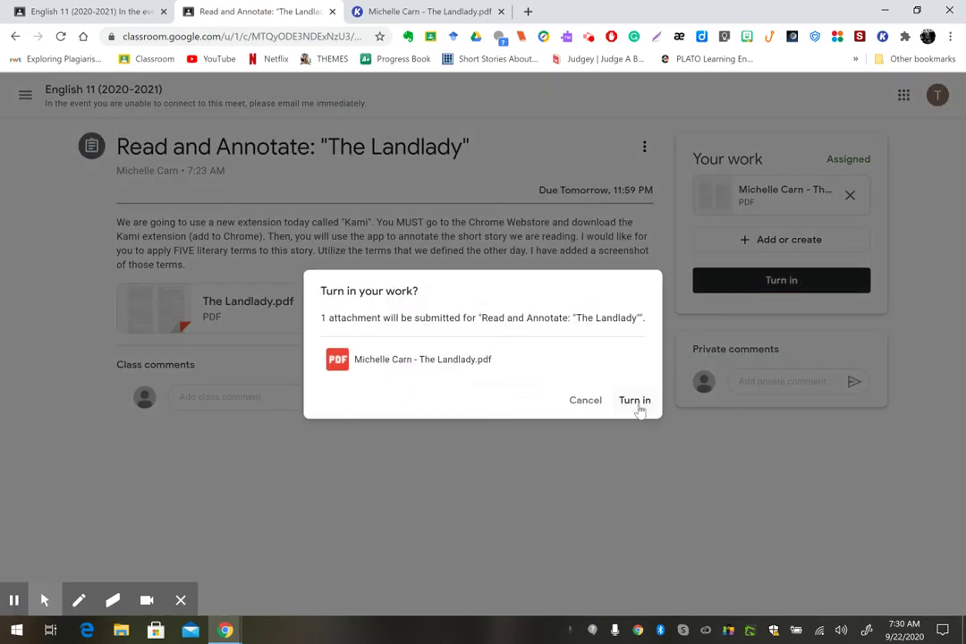
pyautogui.click(636, 404)
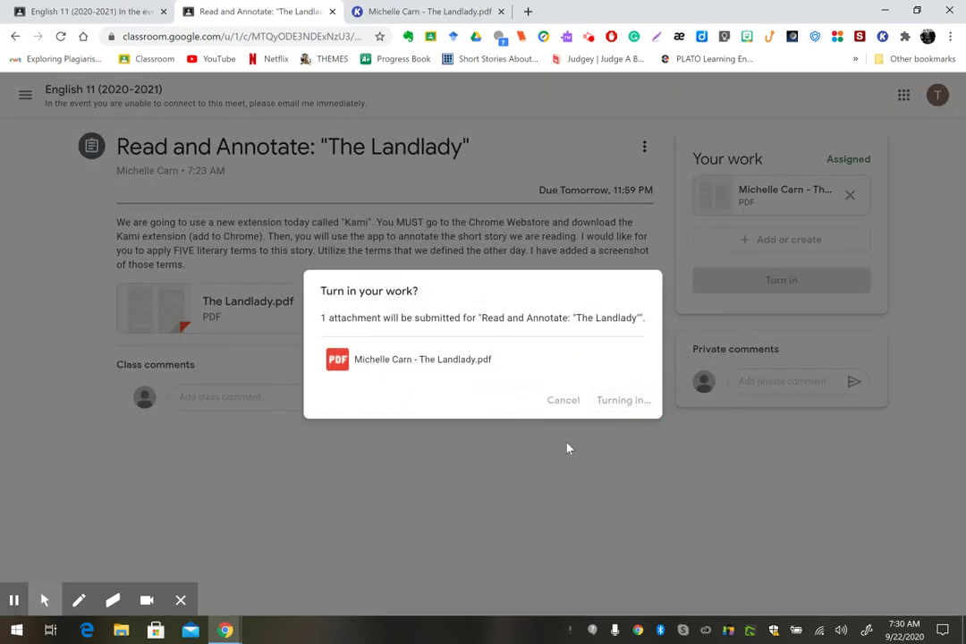